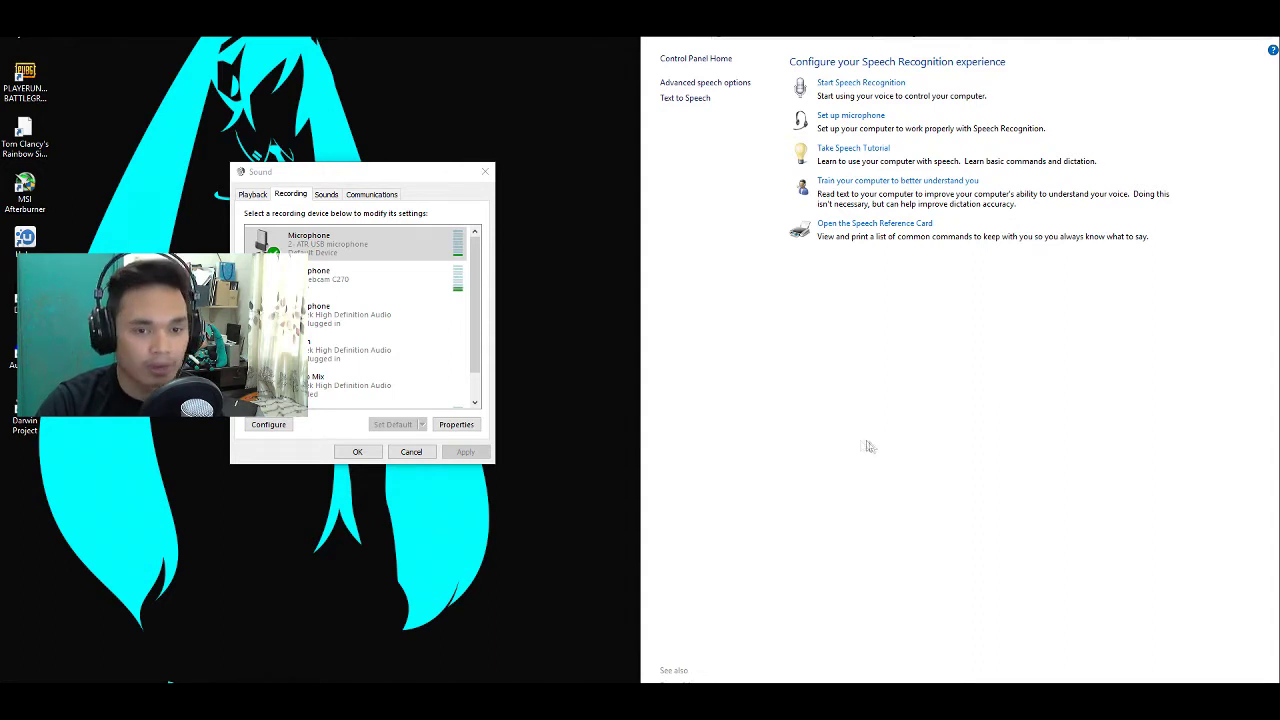
pyautogui.click(328, 249)
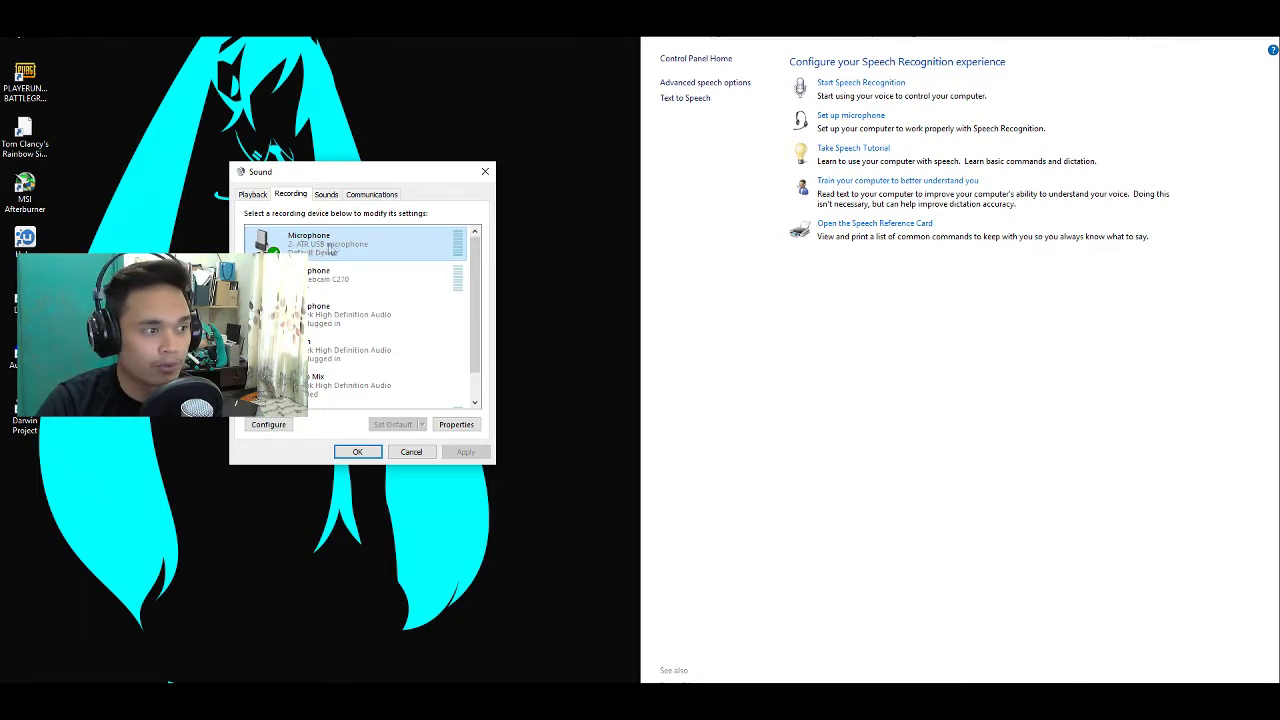
pyautogui.rightClick(342, 244)
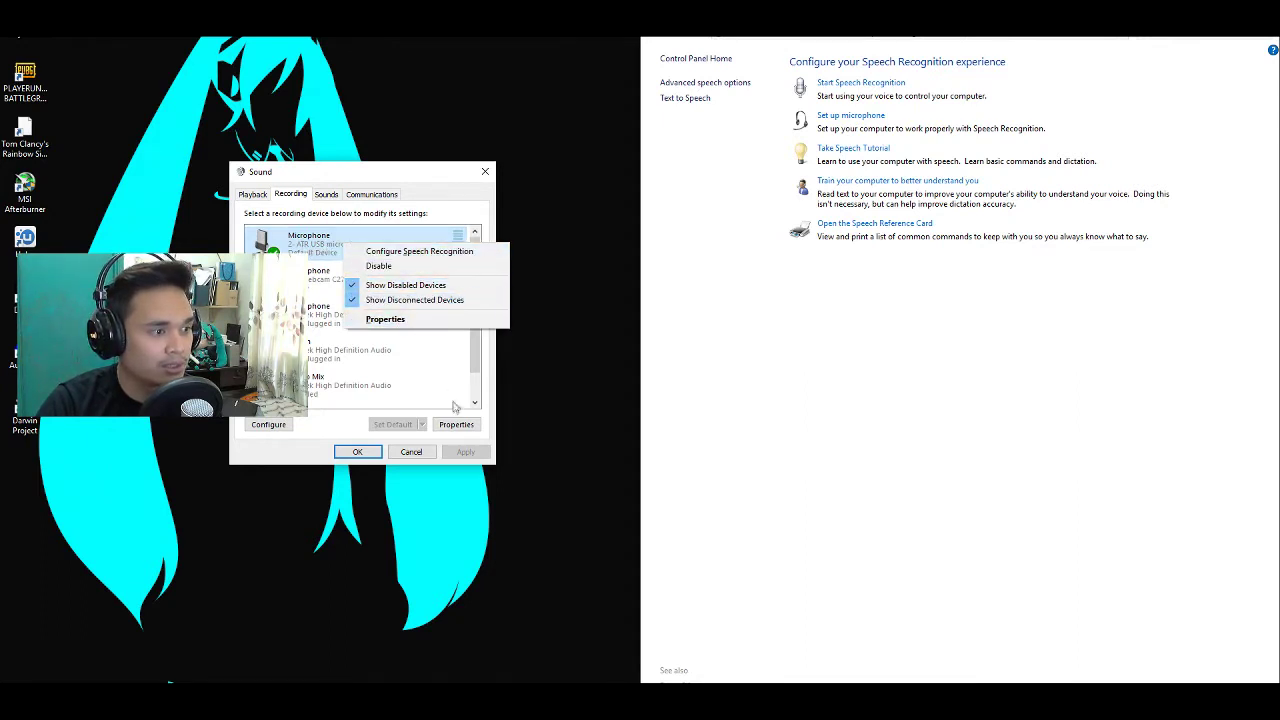
# Step: Review the USB microphone's properties and confirm its 16-bit, 48000 Hz default format
pyautogui.click(385, 425)
pyautogui.rightClick(392, 262)
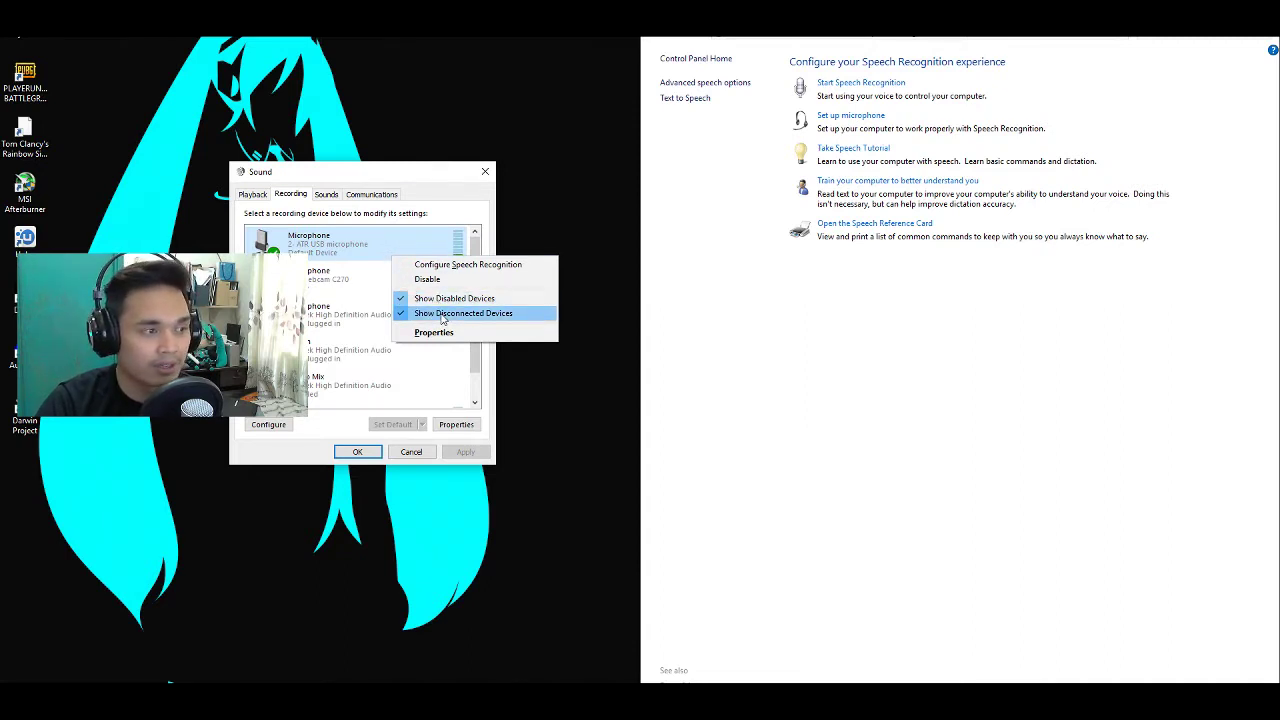
pyautogui.click(445, 333)
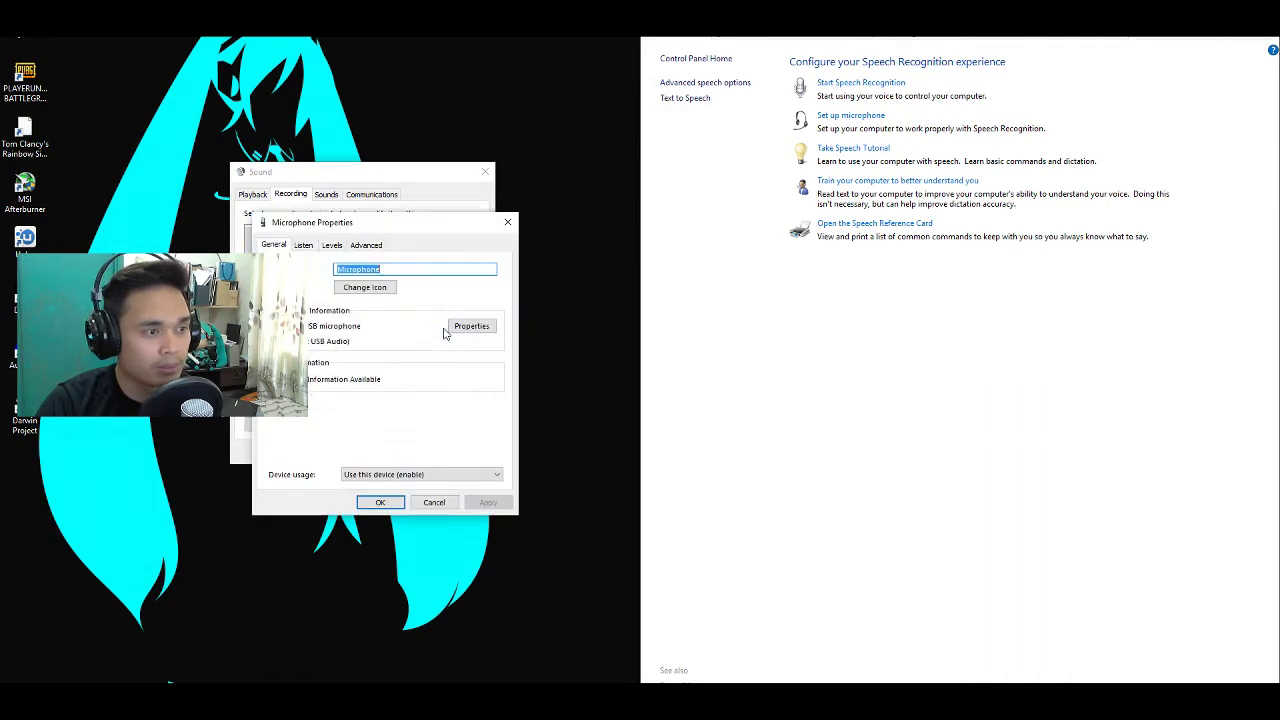
pyautogui.click(303, 245)
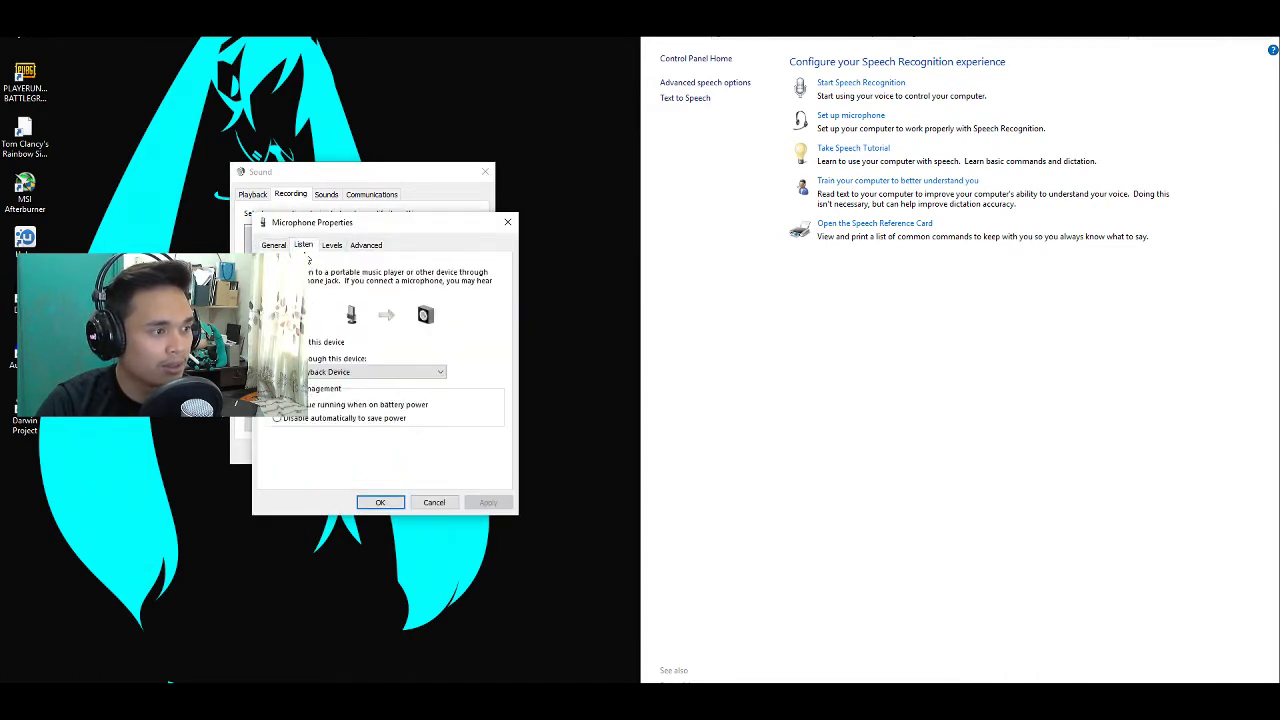
pyautogui.click(330, 246)
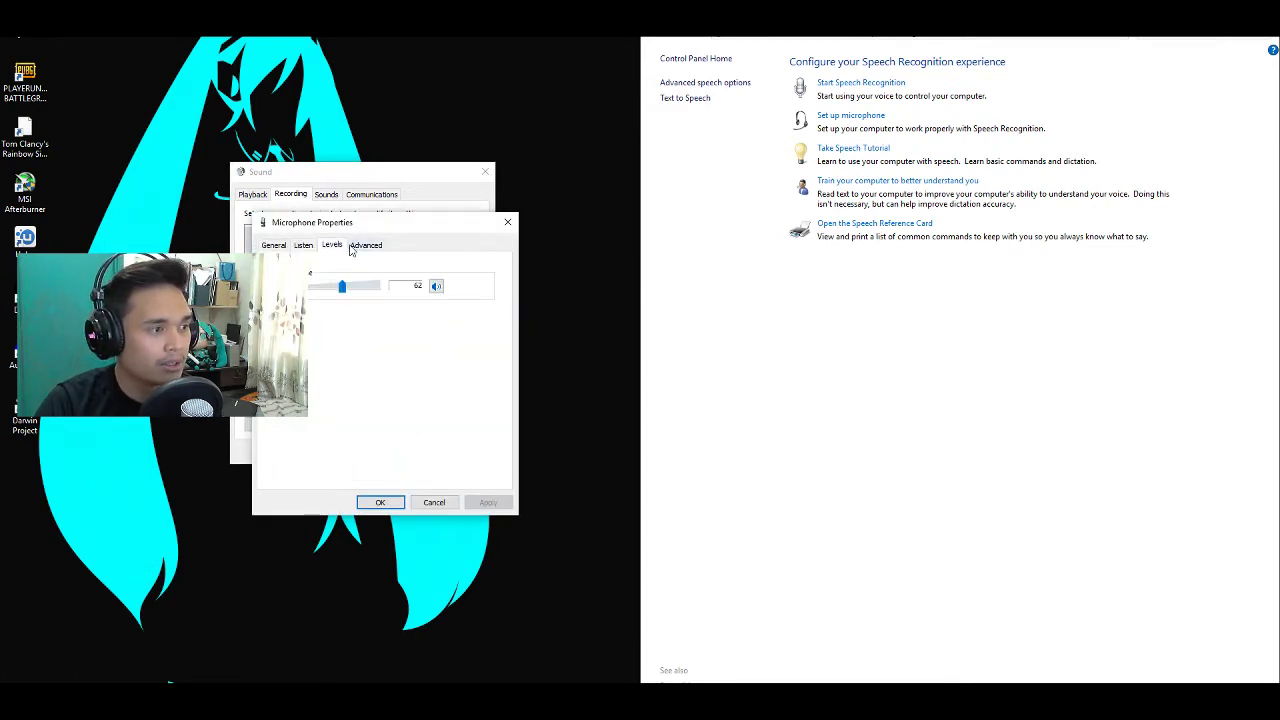
pyautogui.click(357, 247)
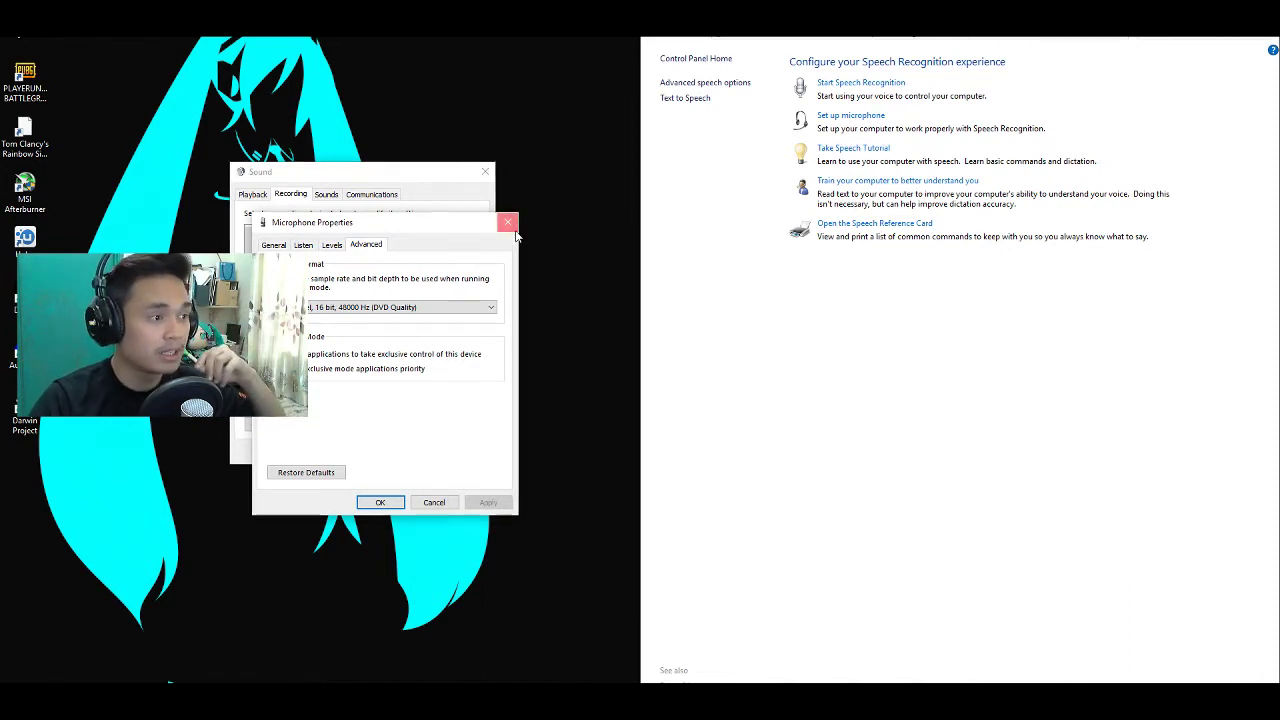
pyautogui.click(507, 222)
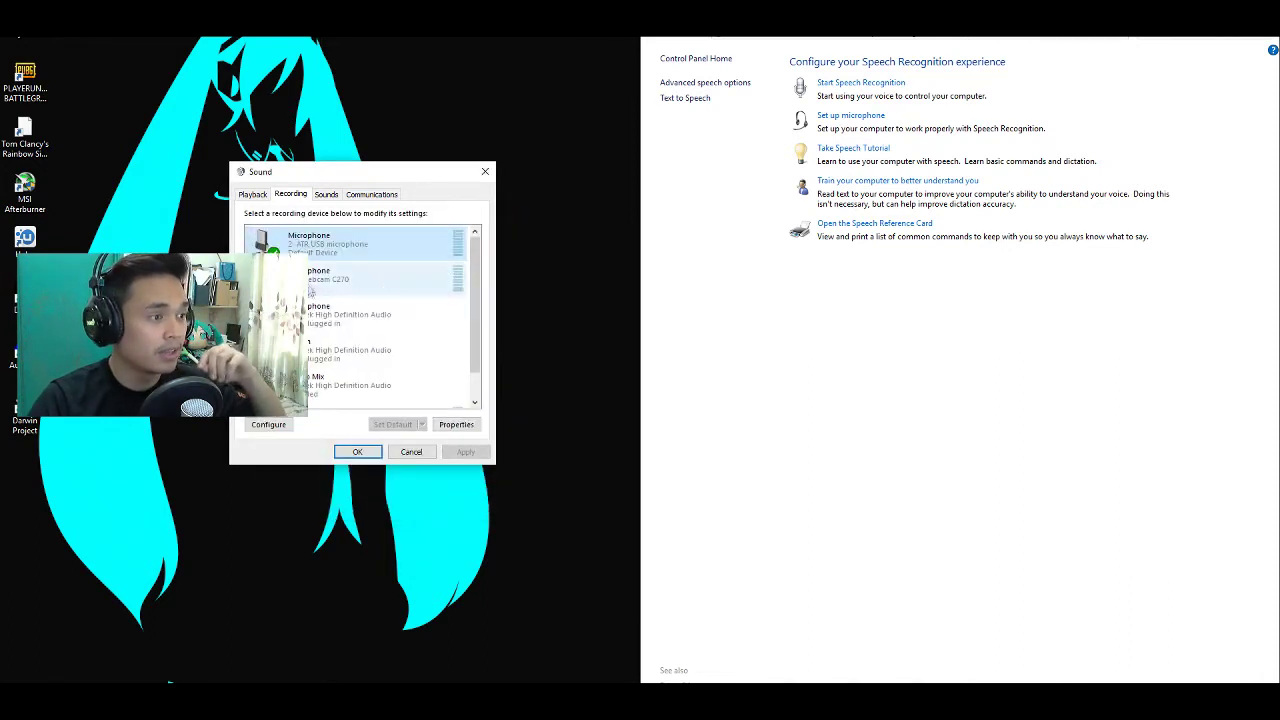
# Step: Move OBS's Mic/Aux filters window into view beside the recording device list
pyautogui.rightClick(317, 254)
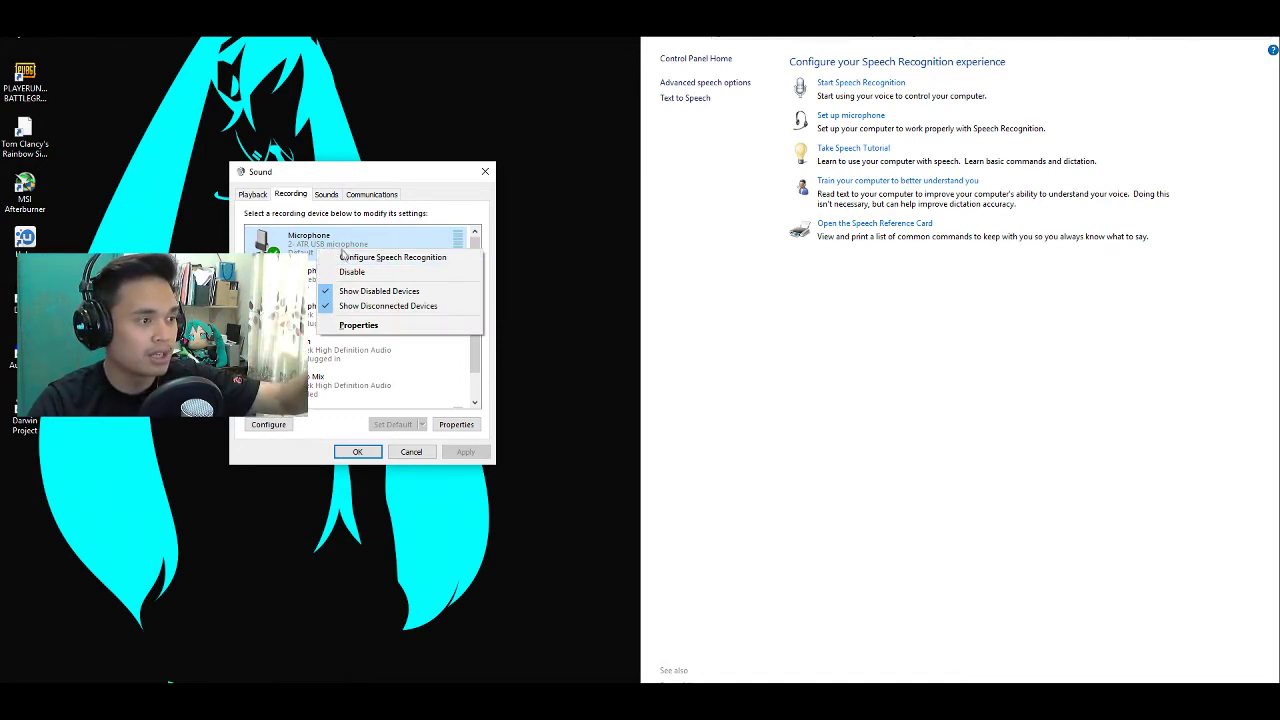
pyautogui.click(1108, 357)
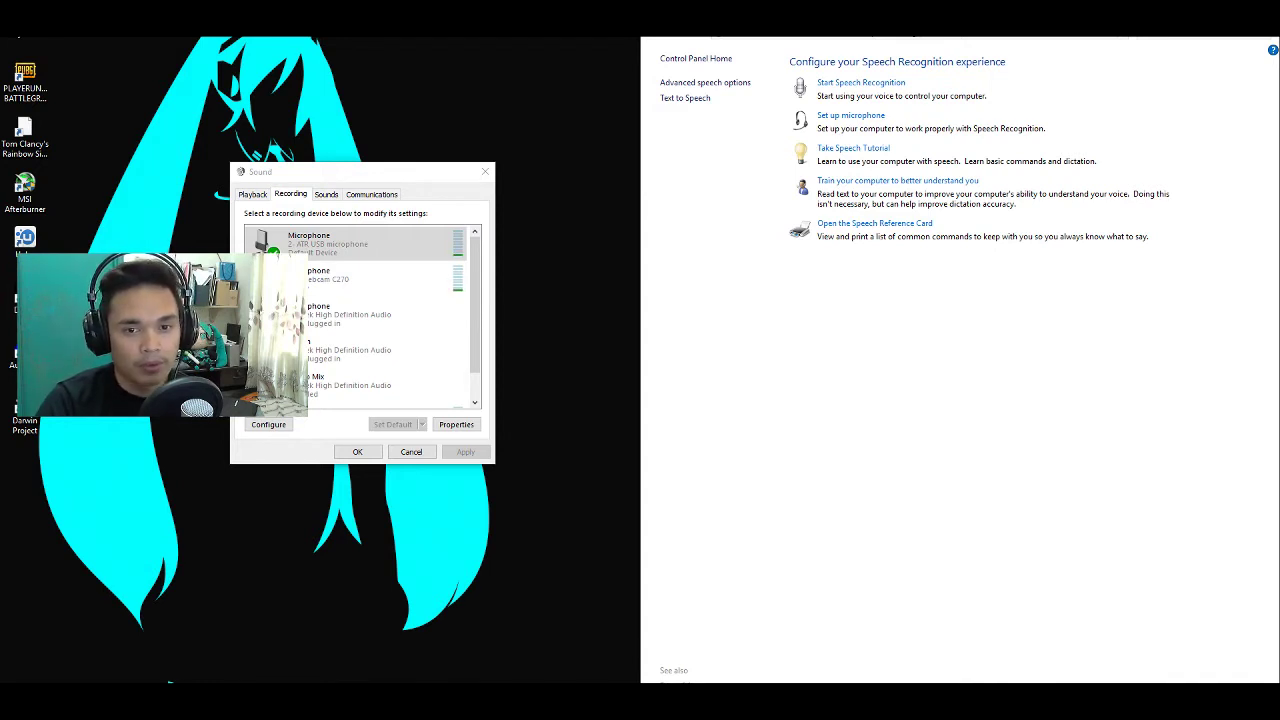
pyautogui.moveTo(712, 91); pyautogui.dragTo(636, 91)
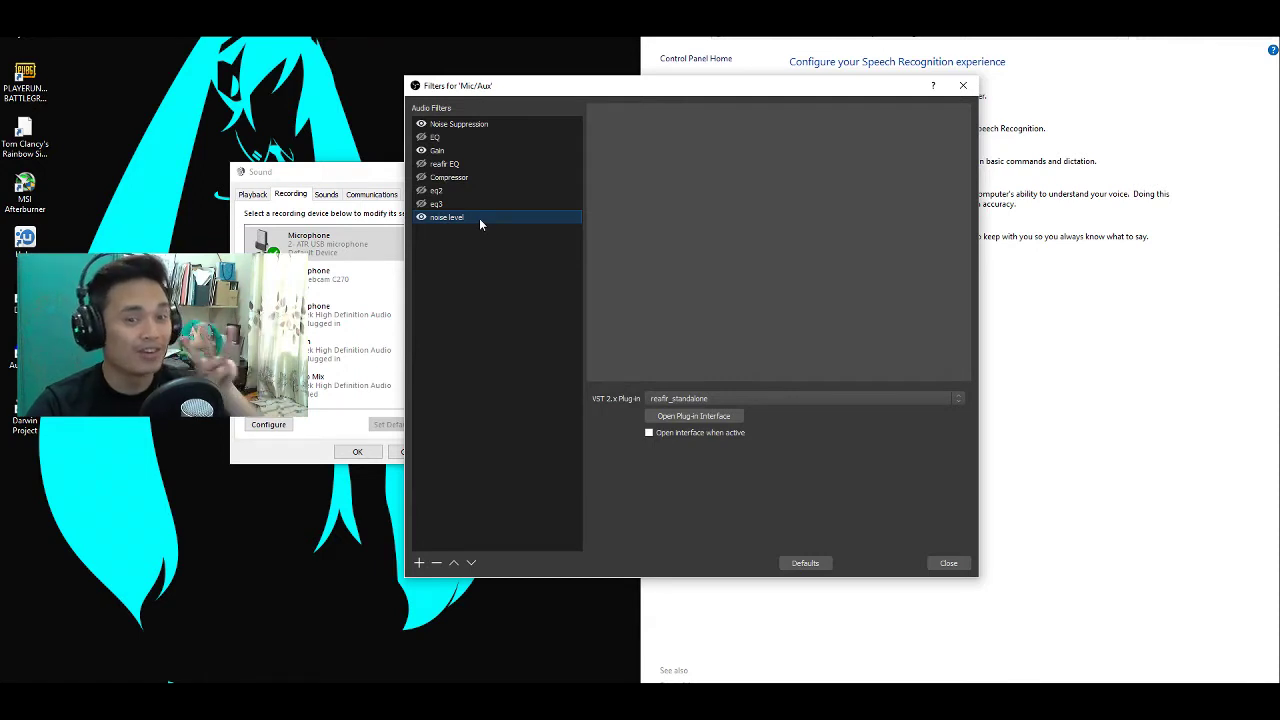
pyautogui.click(453, 123)
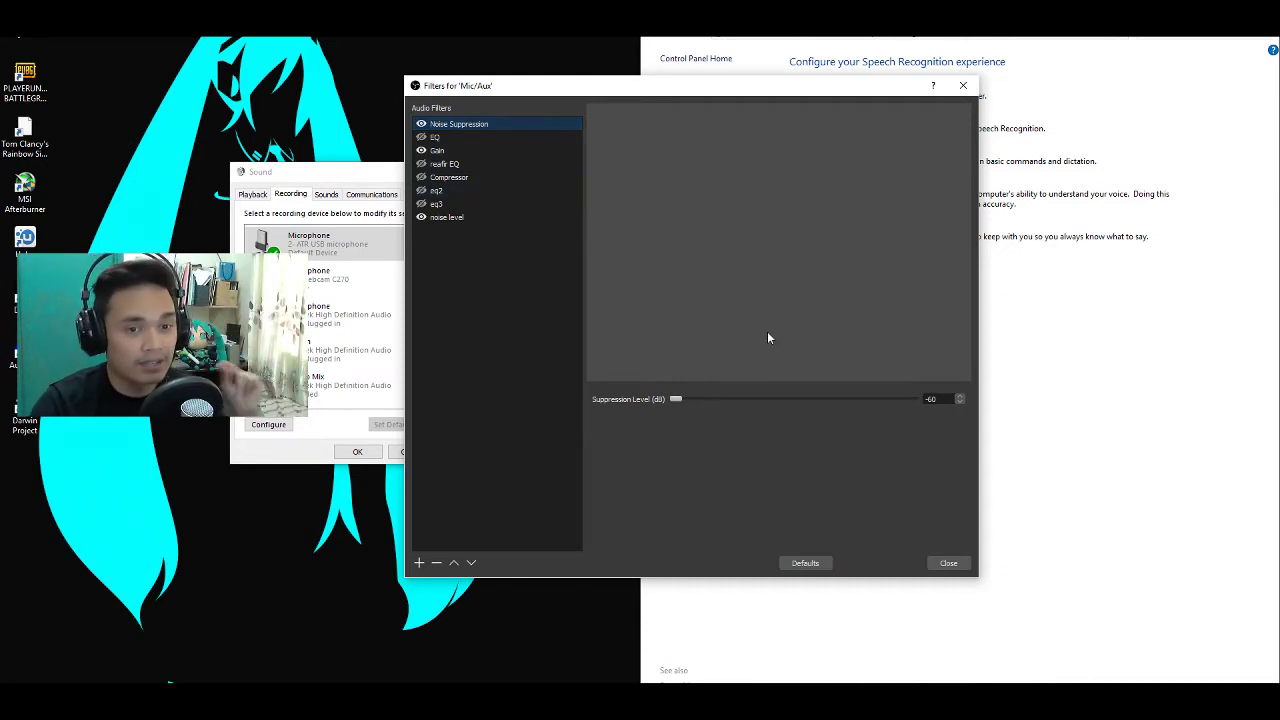
pyautogui.click(508, 152)
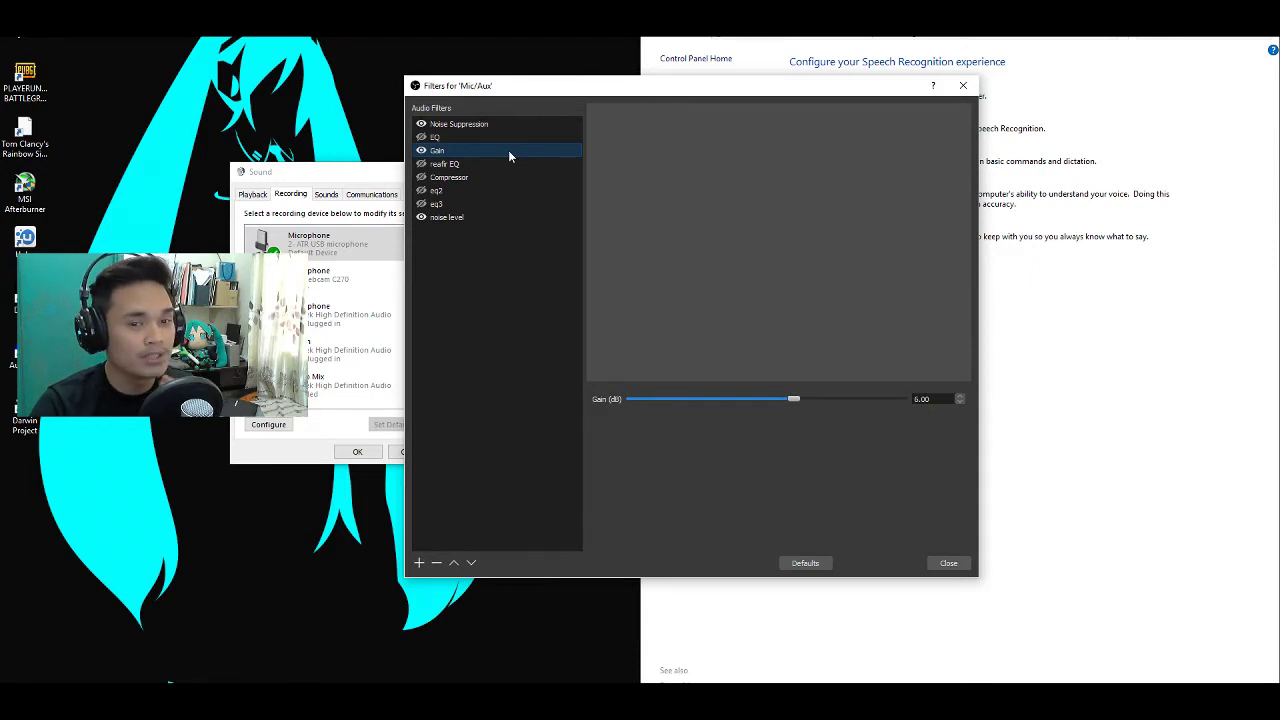
pyautogui.click(487, 217)
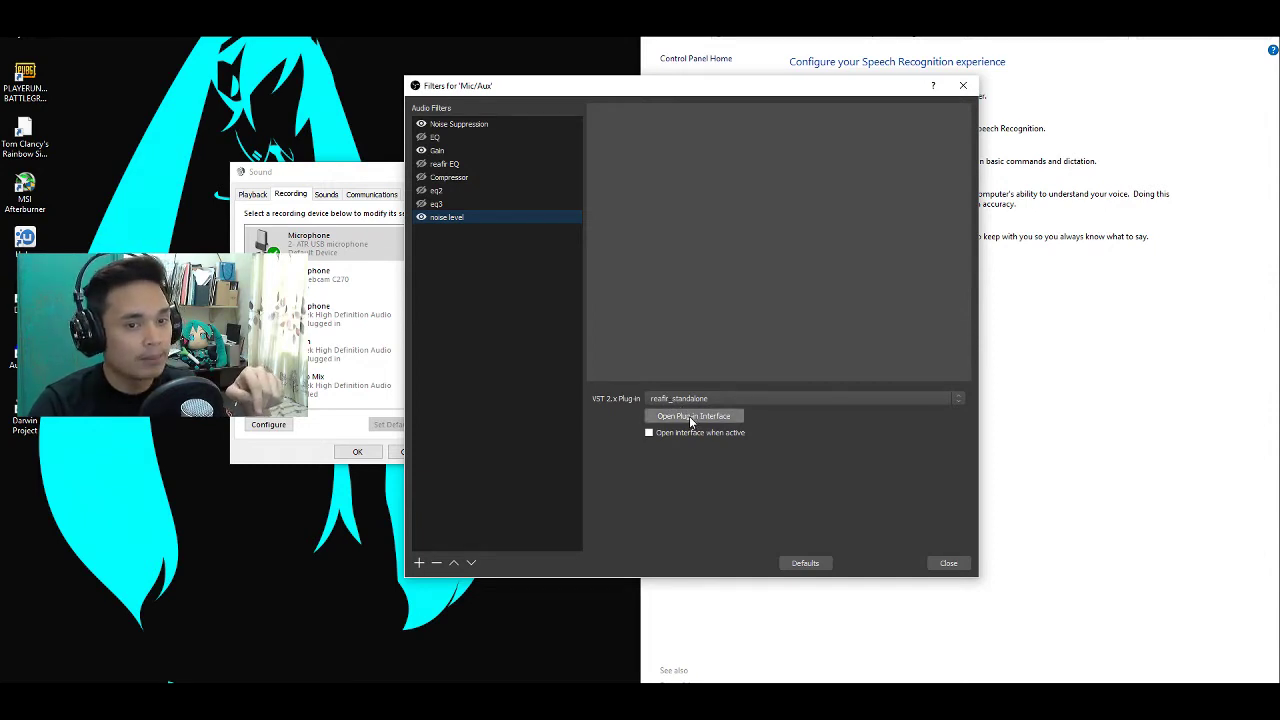
pyautogui.click(689, 416)
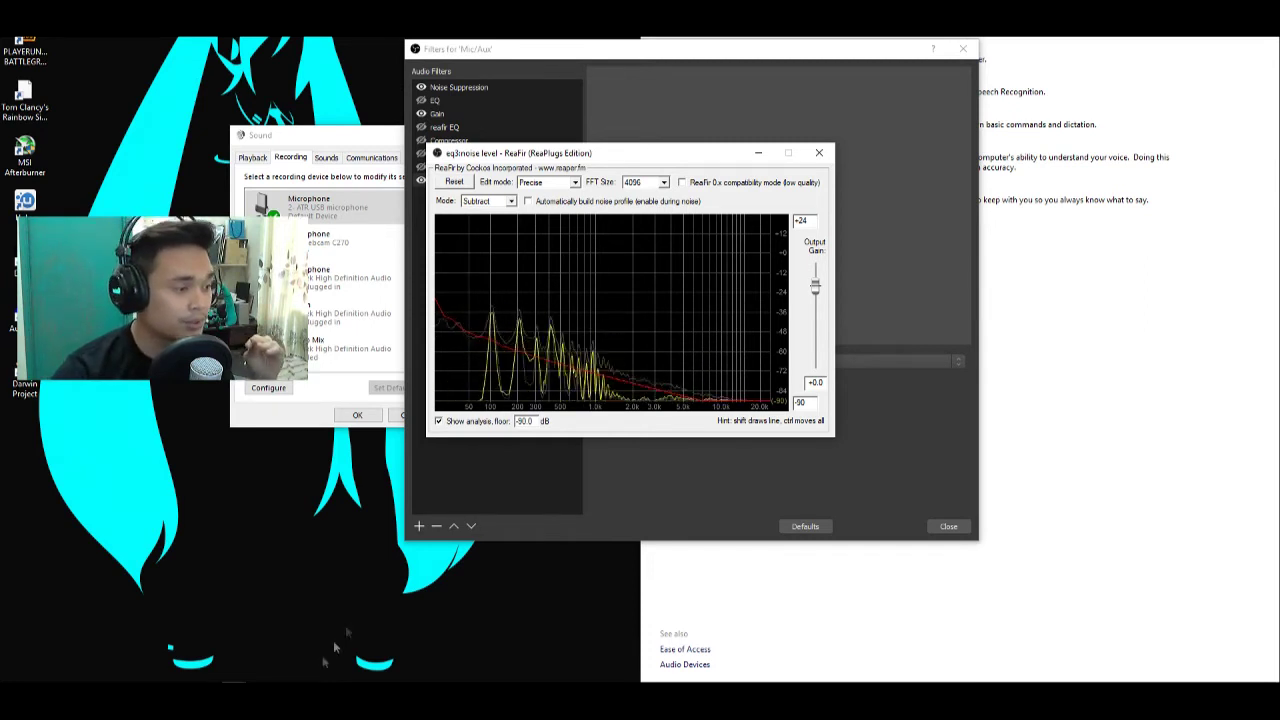
# Step: Switch to the browser window showing the ATR2500 microphone product page
pyautogui.click(110, 673)
pyautogui.click(215, 620)
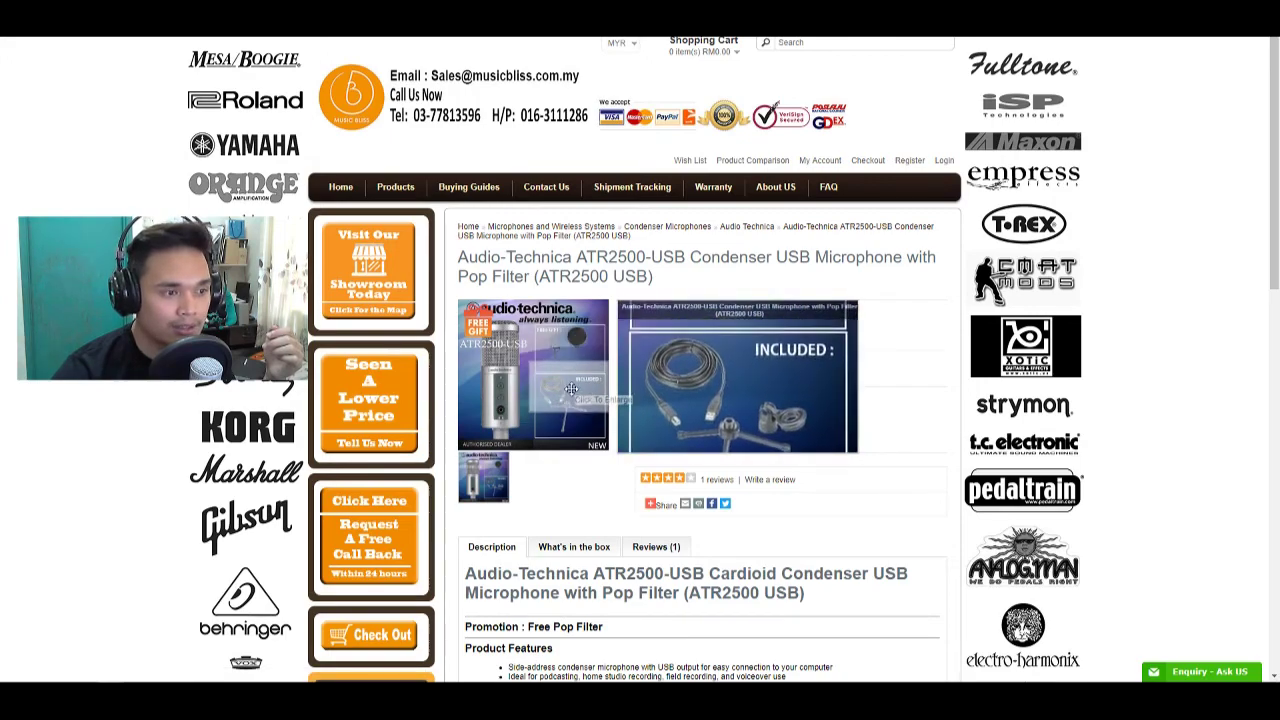
# Step: Scroll down the Music Bliss Audio-Technica ATR2500-USB product page
pyautogui.scroll(-3, 556, 484)
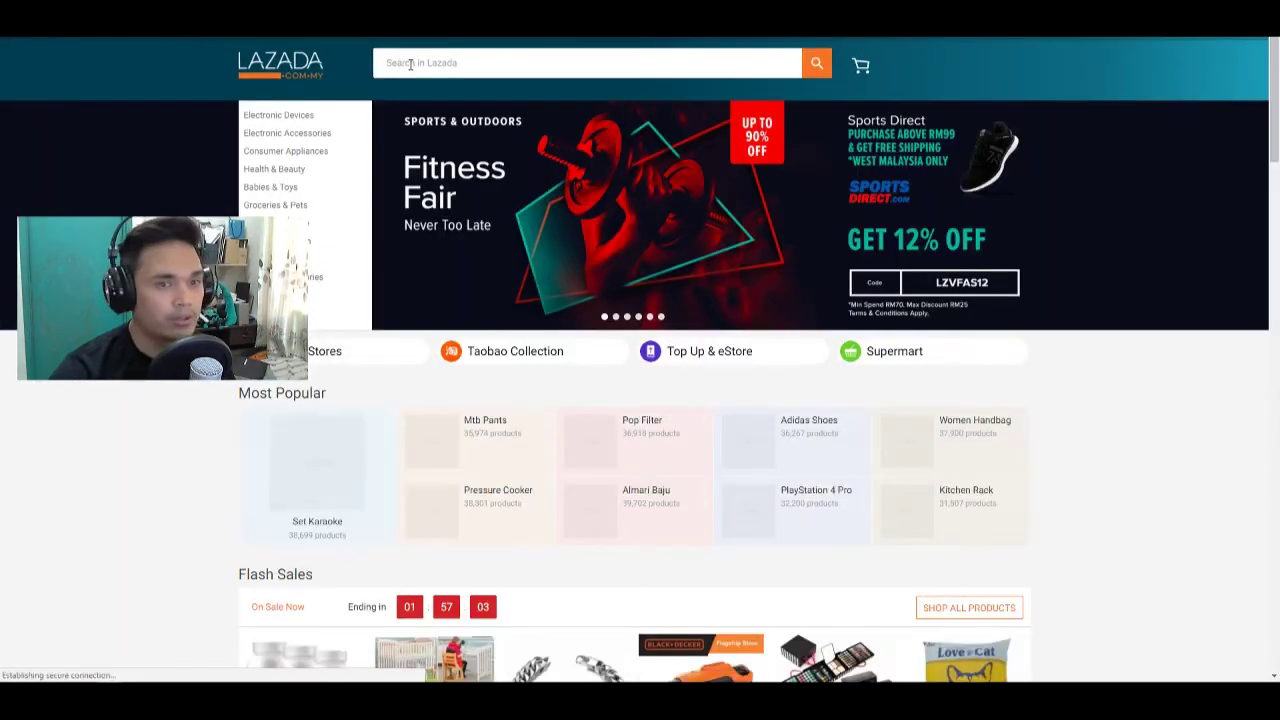
# Step: Search Lazada for 'music bliss' and browse the 14,986 results
pyautogui.click(400, 63)
pyautogui.write('musl')
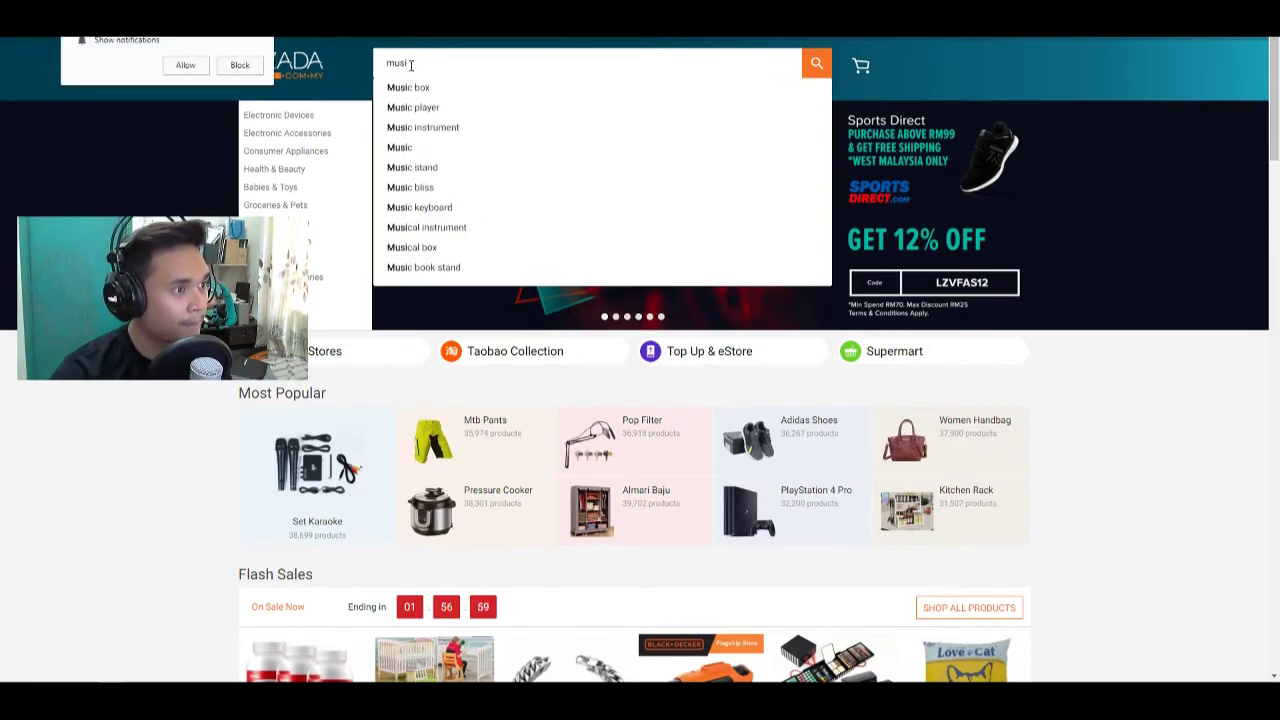
pyautogui.write(' bl')
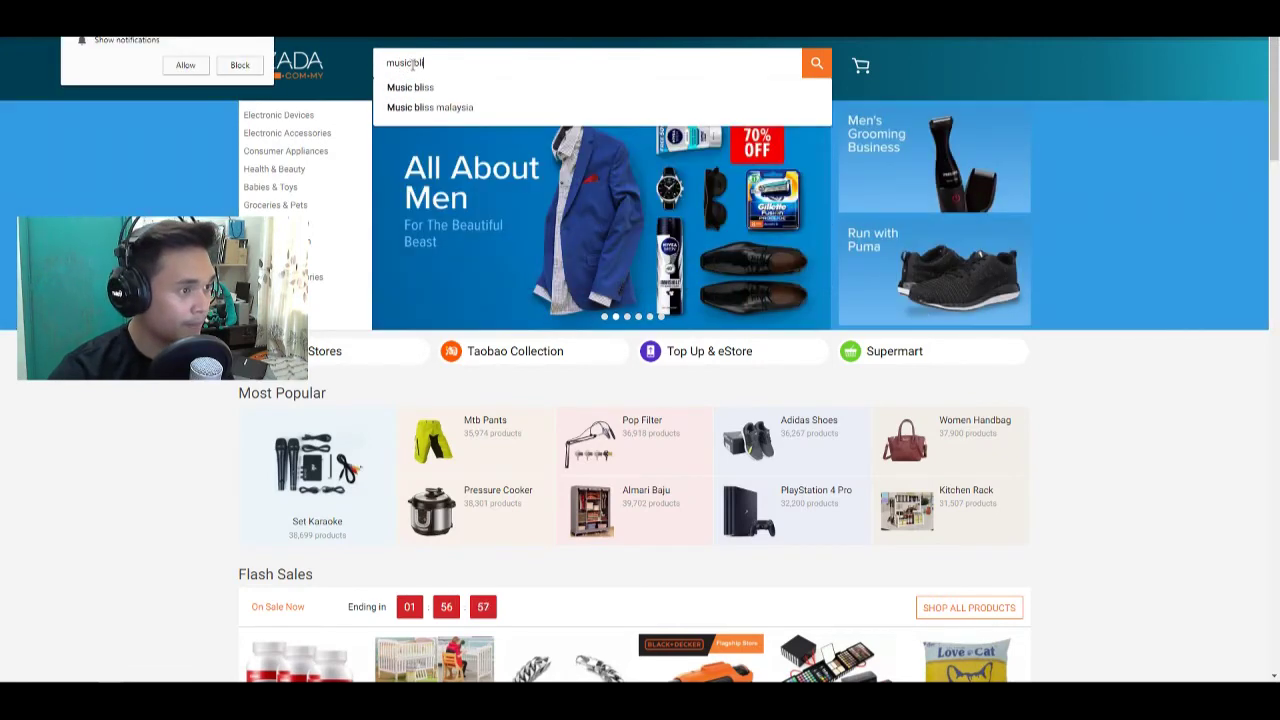
pyautogui.write('i')
pyautogui.click(420, 86)
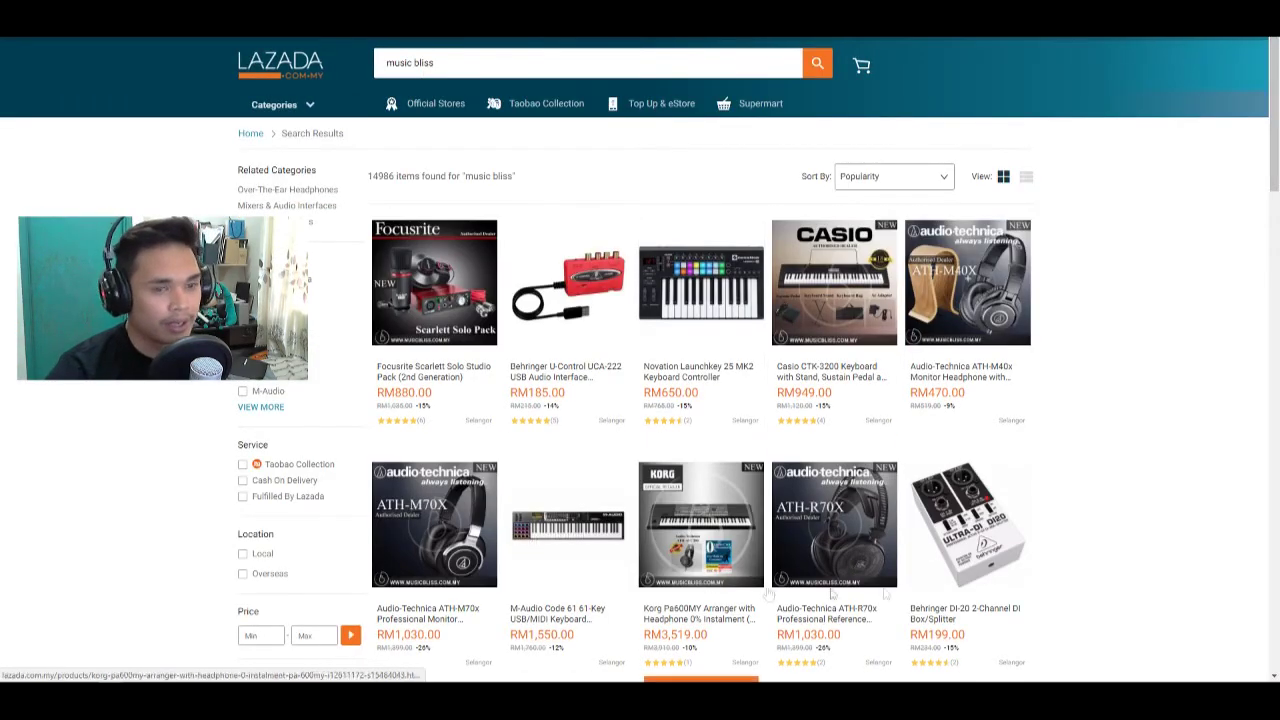
pyautogui.scroll(-3, 873, 421)
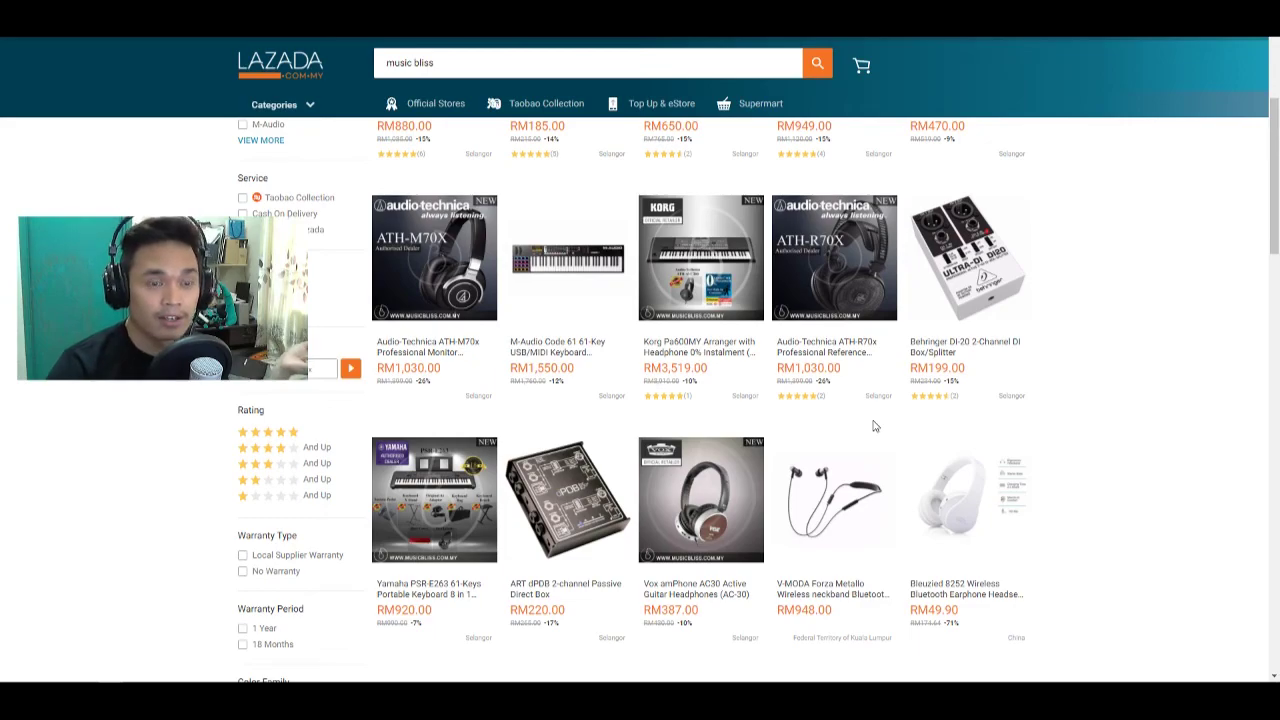
pyautogui.scroll(-3, 873, 426)
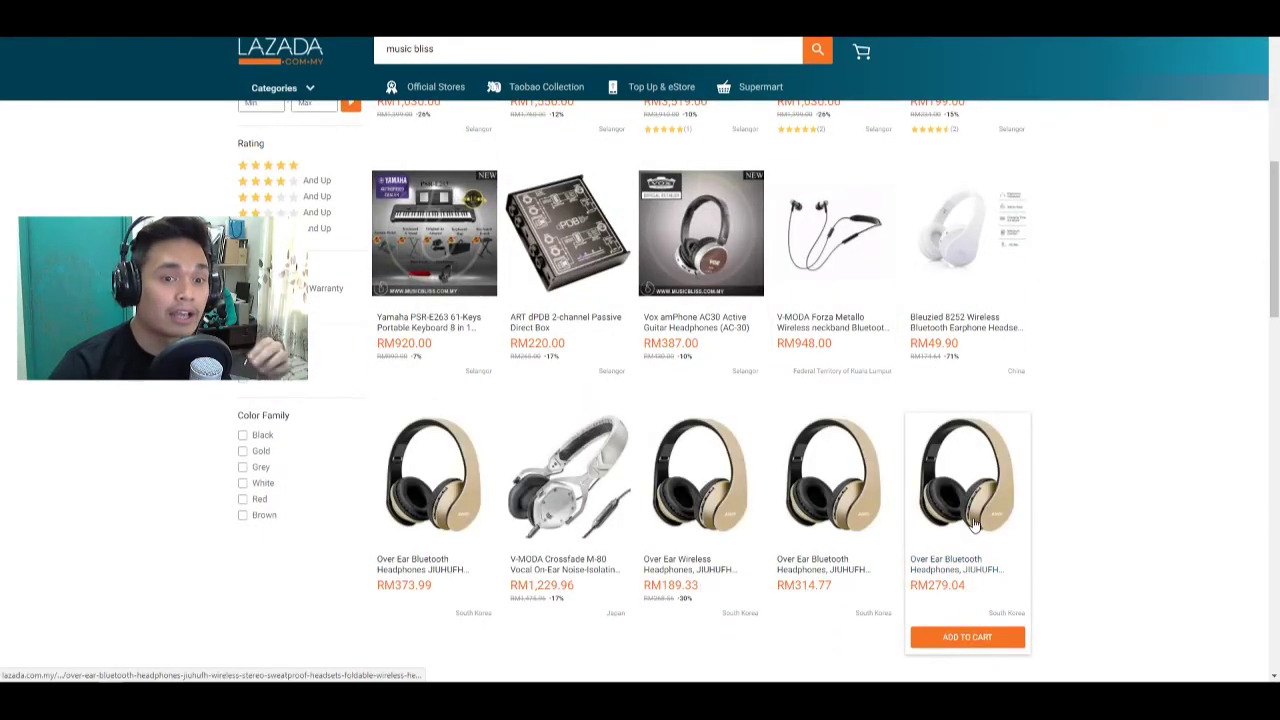
pyautogui.scroll(5, 975, 525)
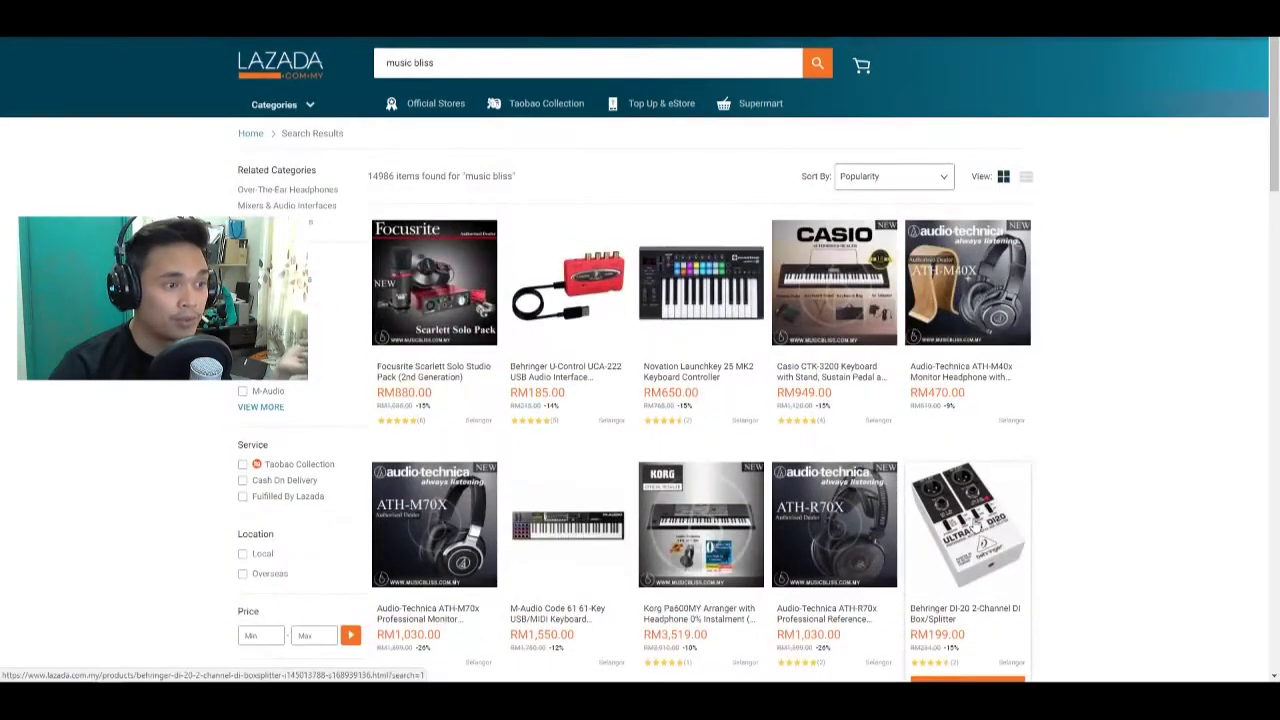